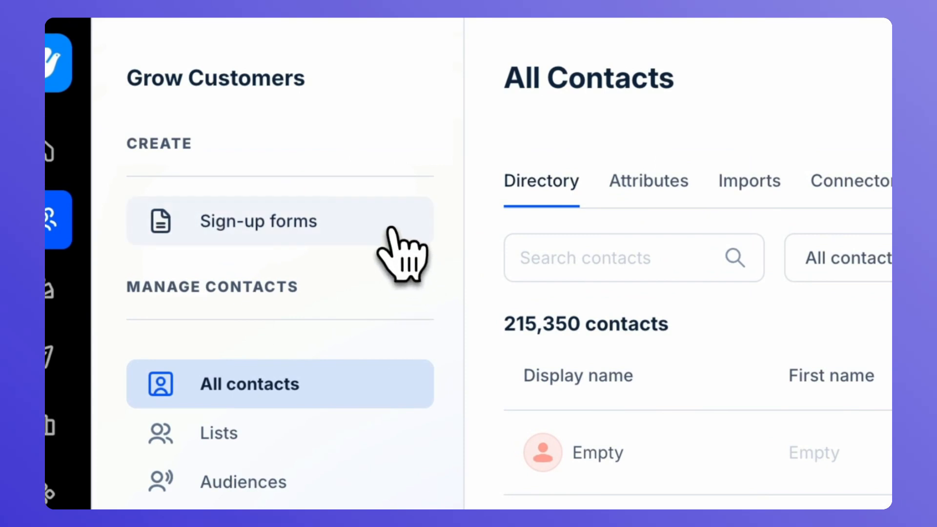
Create a new sign-up form project named "Homepage sign-up form - 10% off" with English as the default locale.
click(390, 230)
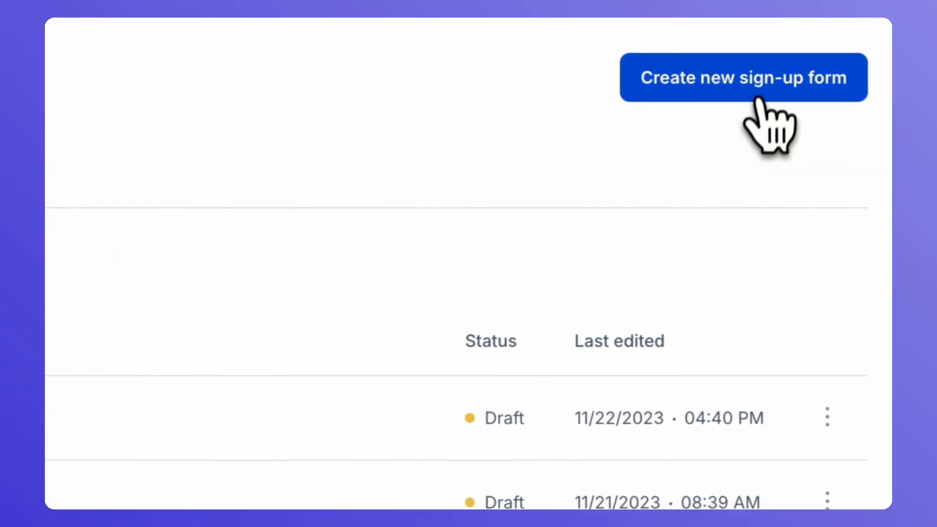
click(817, 84)
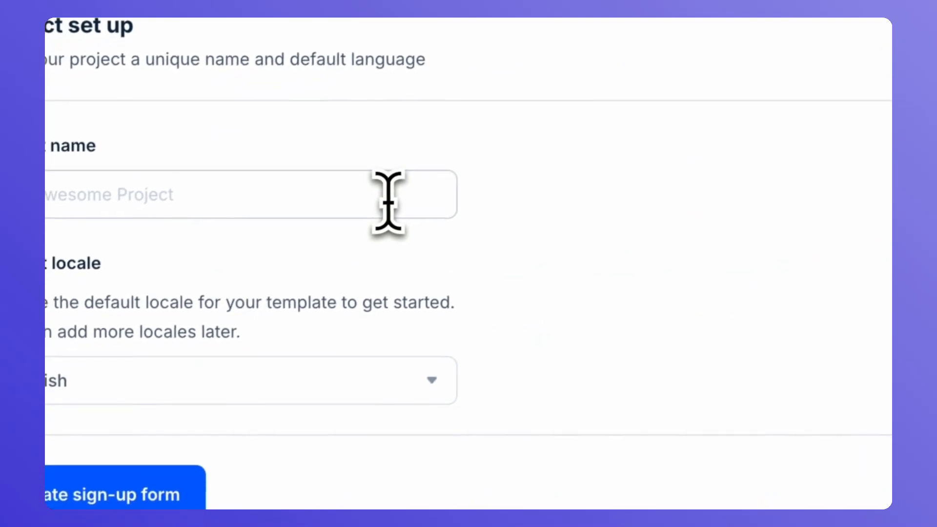
click(385, 201)
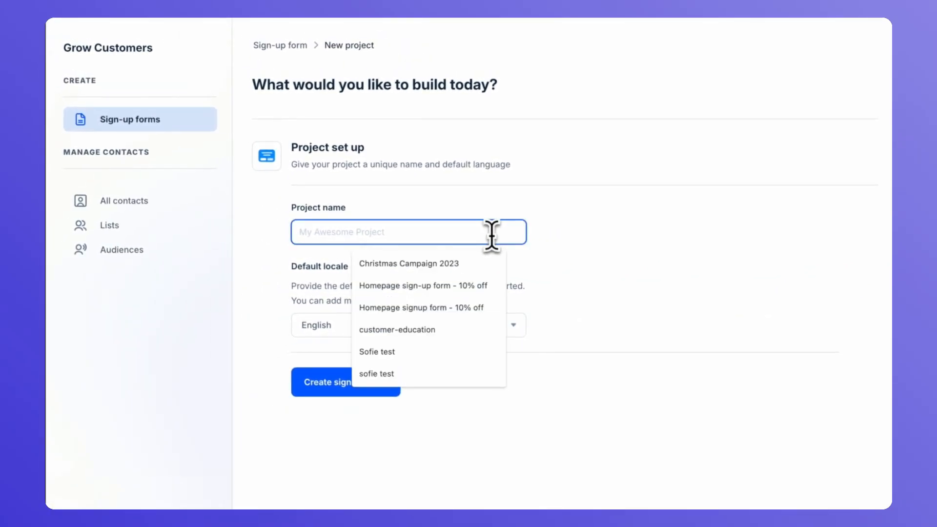
click(488, 286)
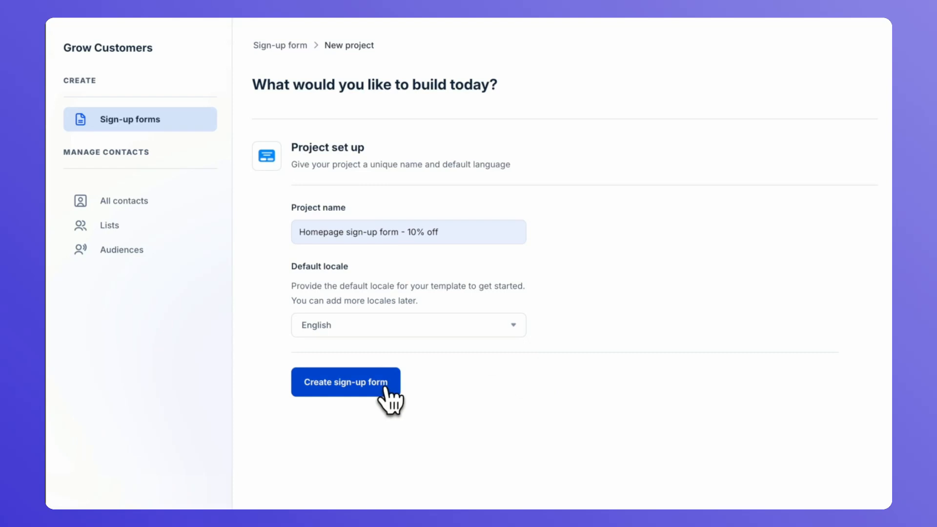
click(385, 388)
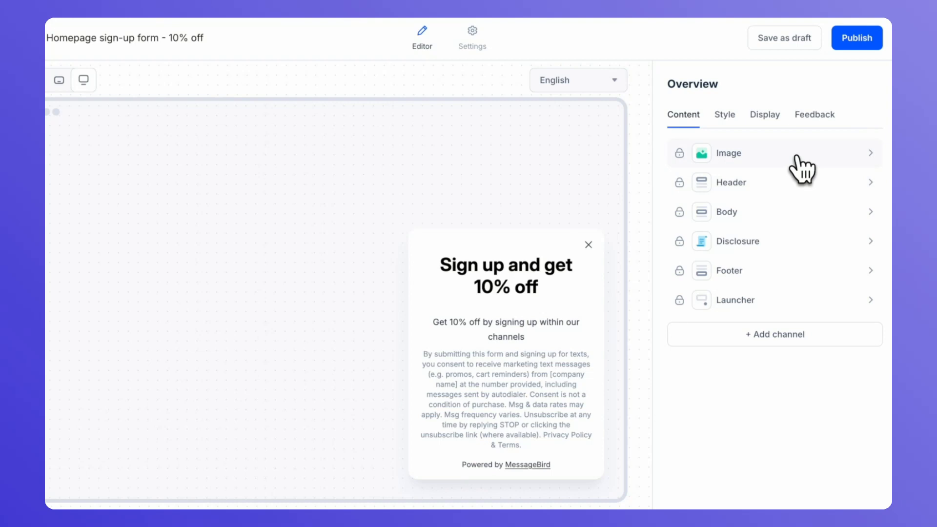
Upload nonresident-qO_O7AwN1B0-unsplash.jpg as the form's image and set its alt text to "smiling woman in red festive sweater".
click(796, 155)
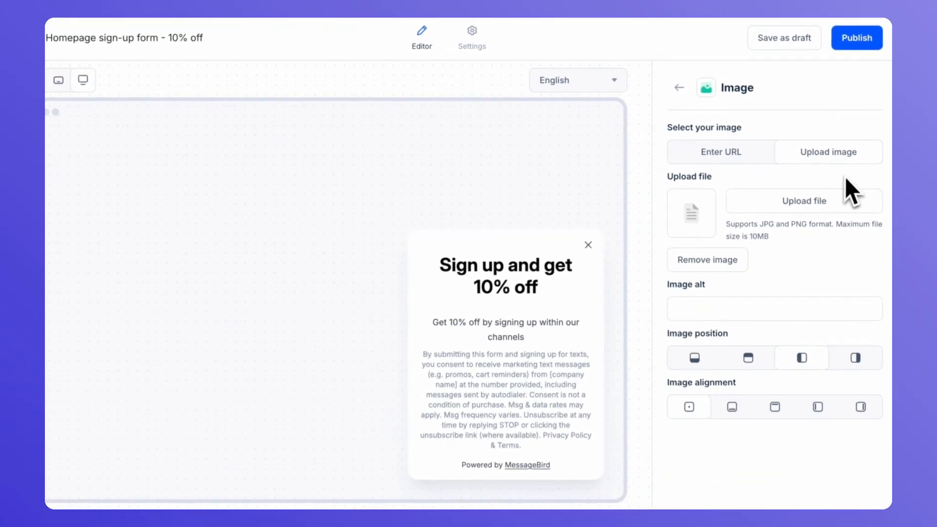
click(847, 205)
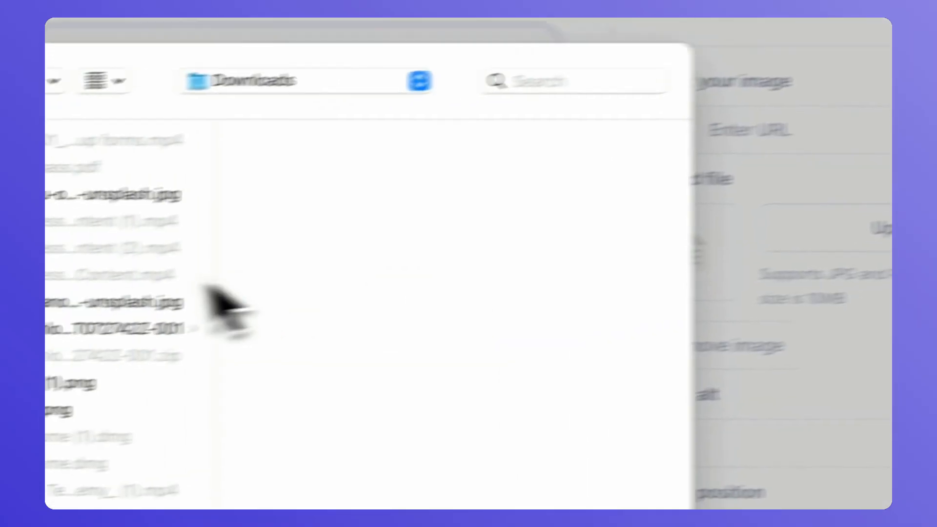
scroll(210, 288, down, 10)
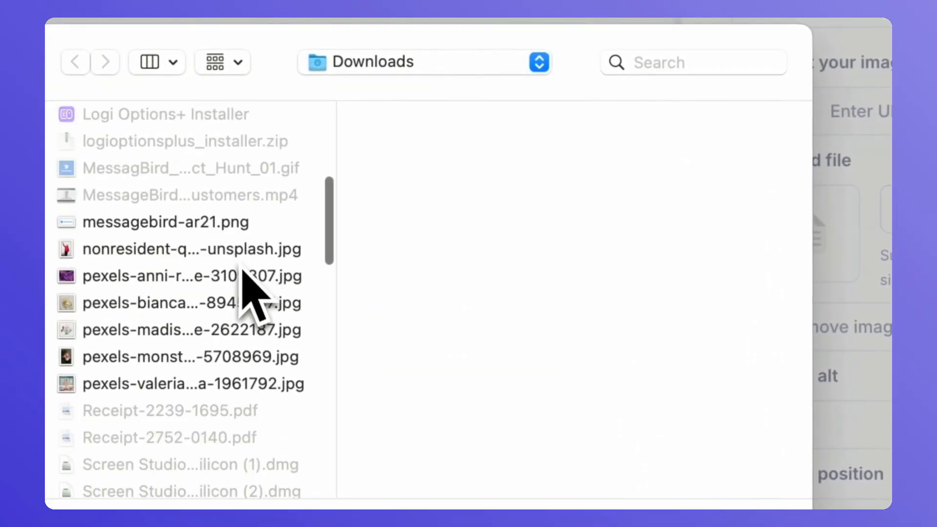
click(239, 219)
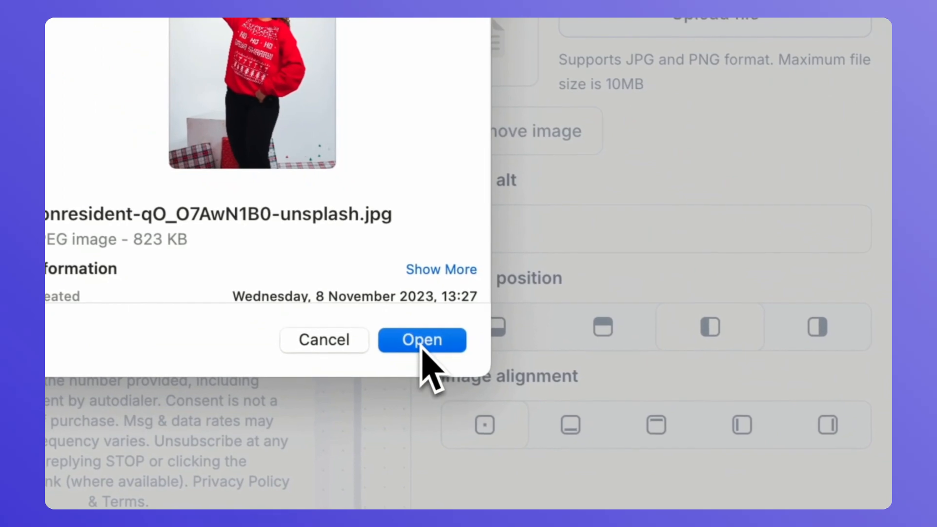
click(422, 342)
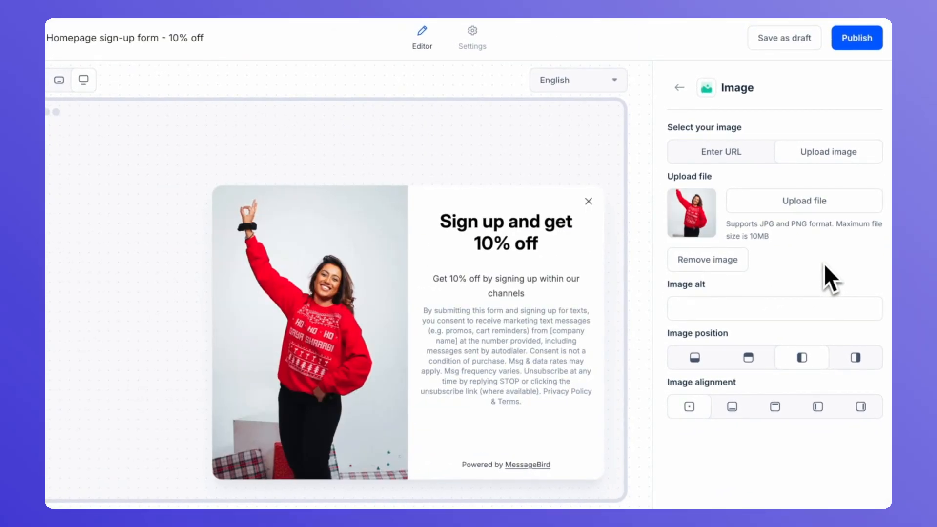
click(813, 313)
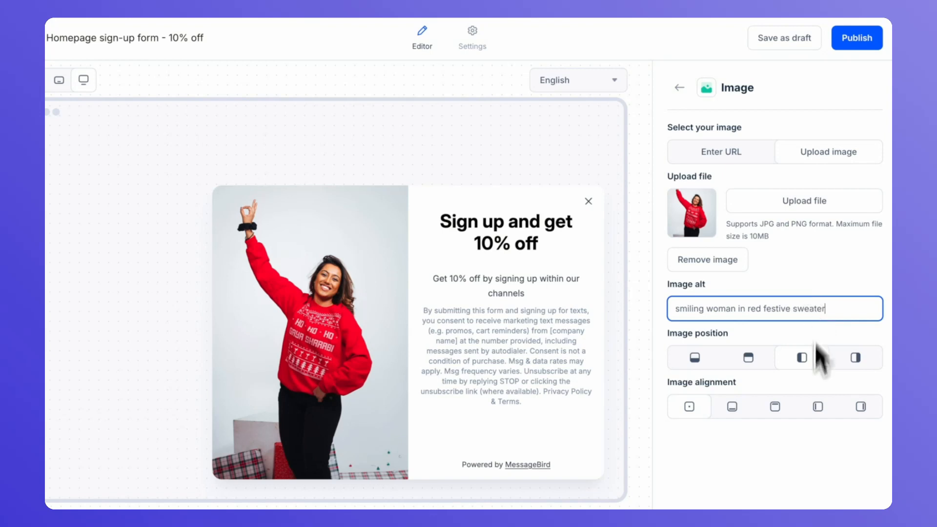
click(789, 461)
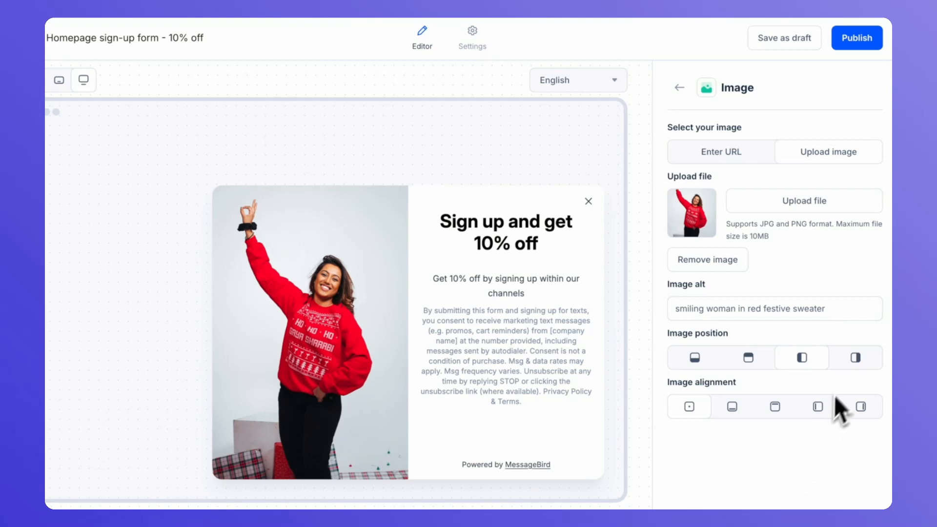
Try the form image in the right, bottom and top positions, and set it back to the left position.
click(854, 360)
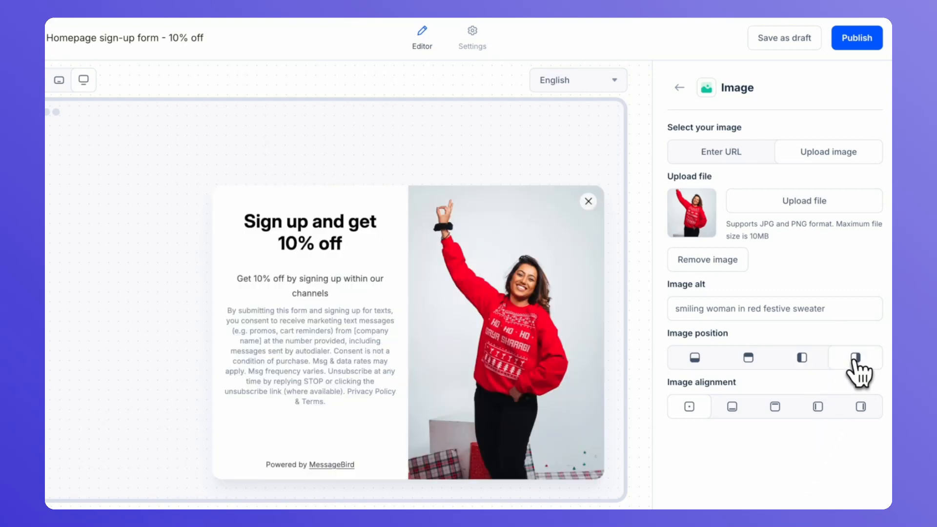
click(803, 360)
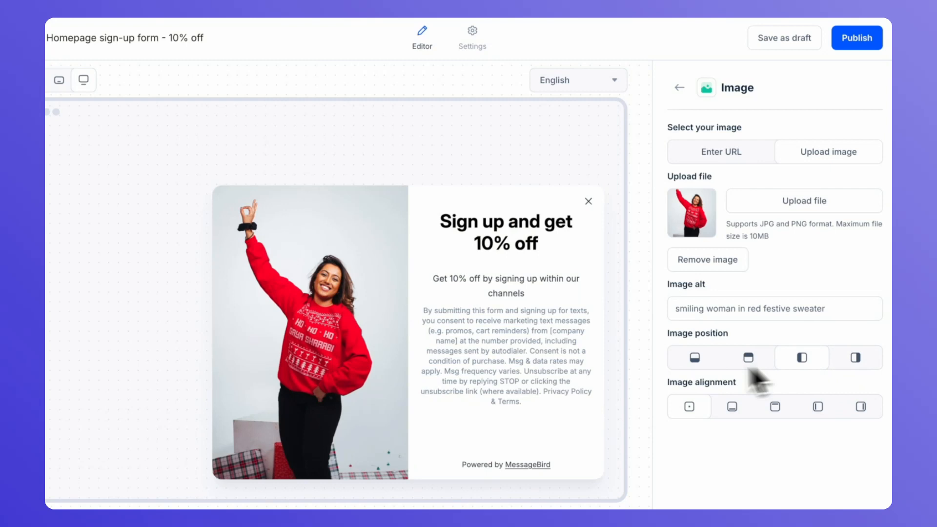
click(693, 361)
click(747, 361)
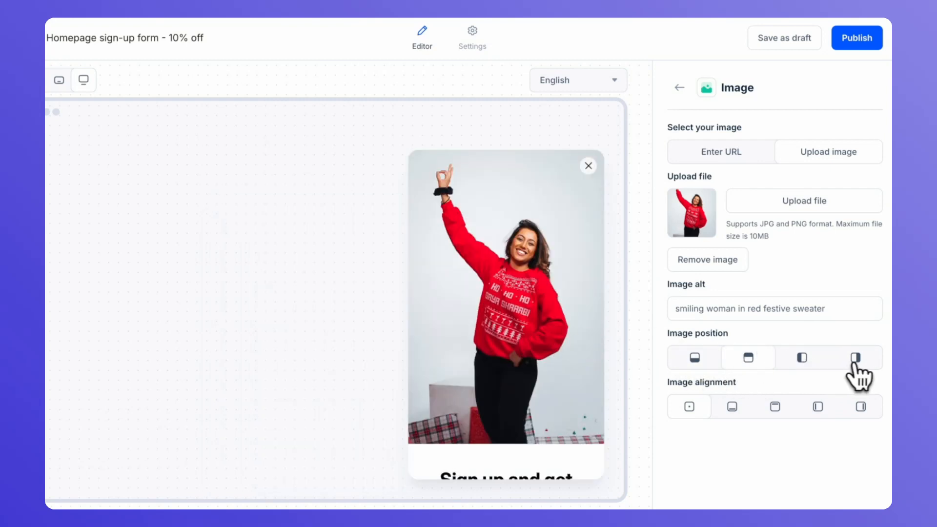
click(808, 364)
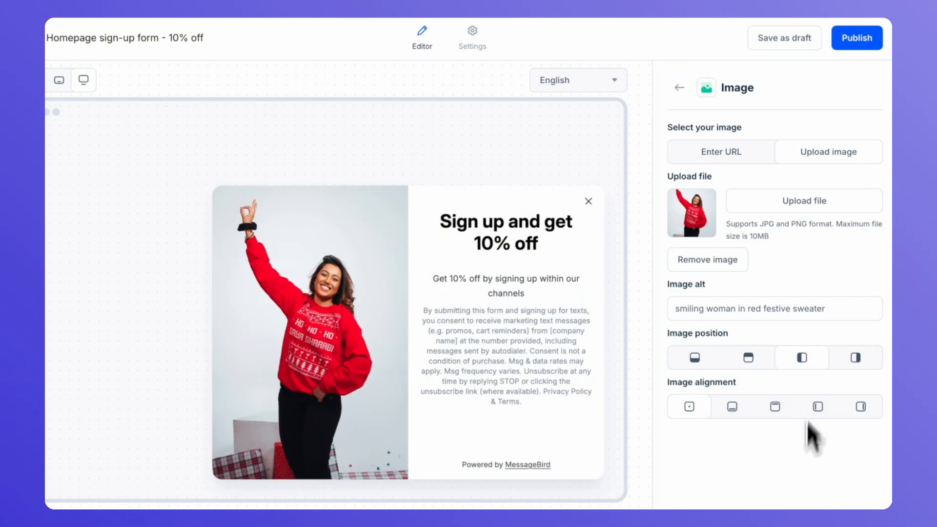
Change the form's header text to "Subscribe today for 10% off" and return to the content overview.
click(678, 88)
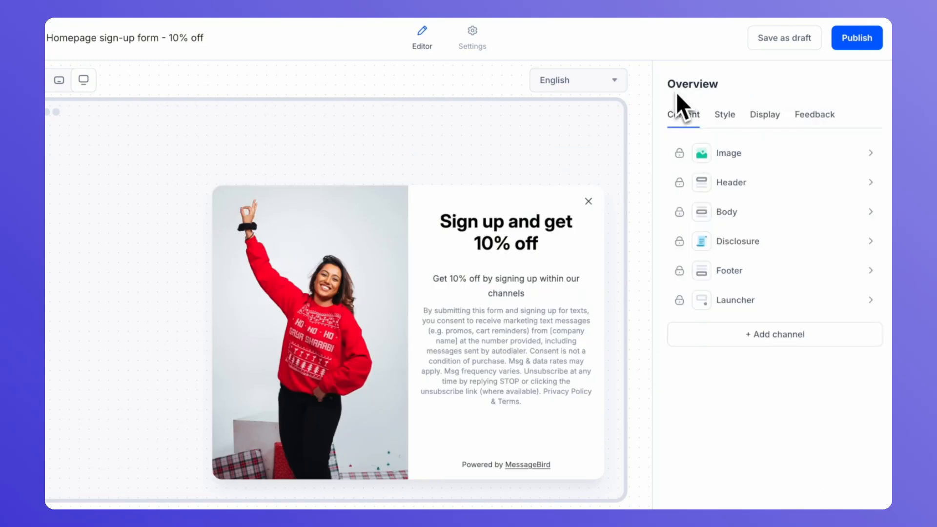
click(807, 185)
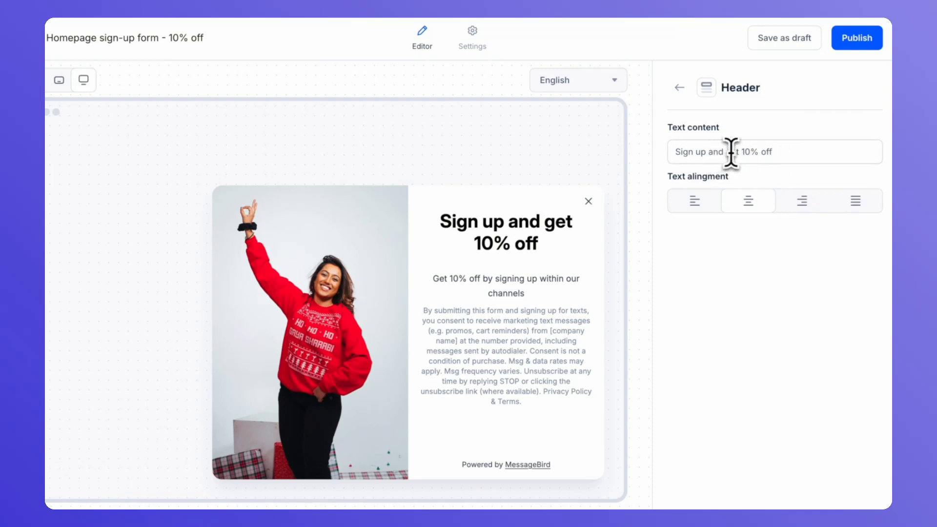
drag(738, 152, 665, 155)
text(Subscribe to)
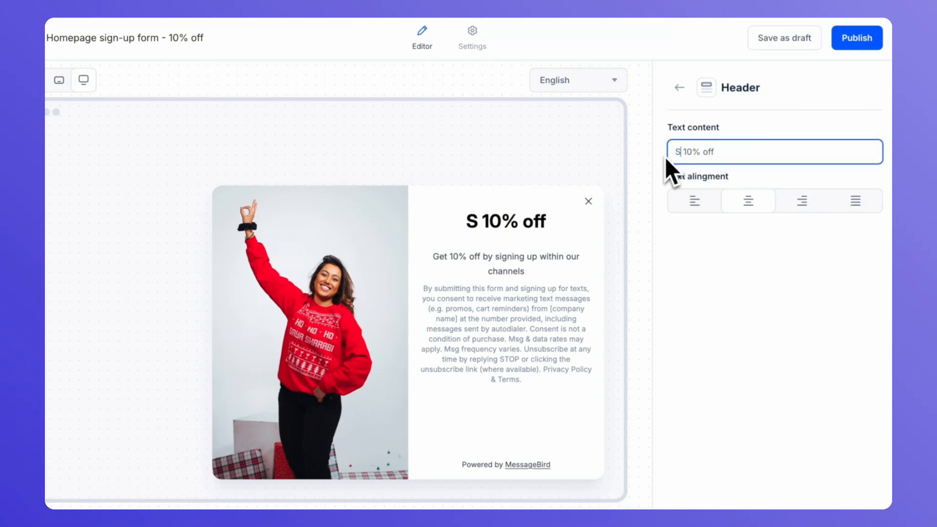
text(day for)
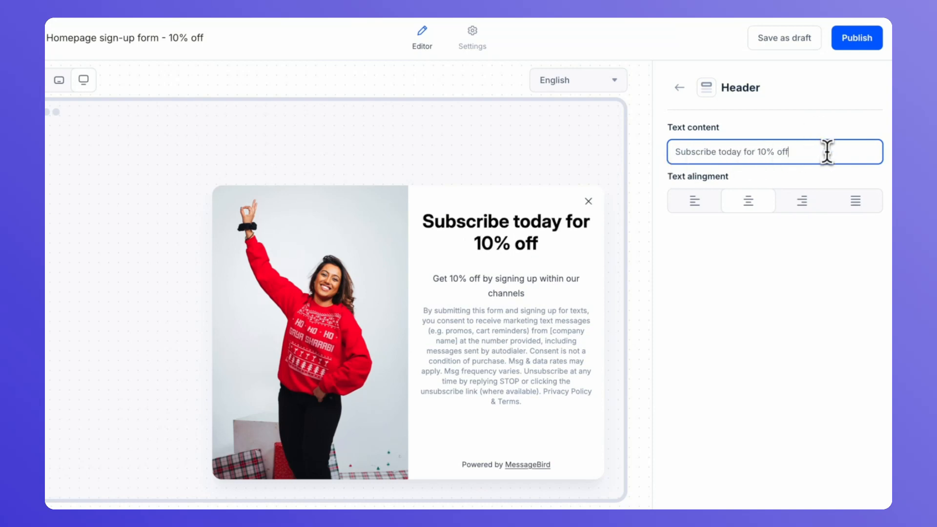
click(679, 87)
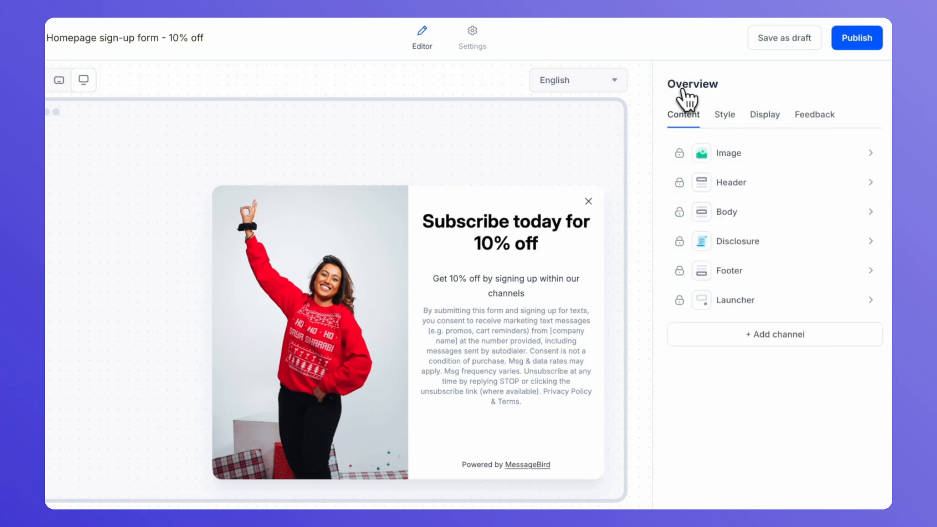
Replace the form's body text with "We'll send you some amazing hand-picked offers!".
click(781, 215)
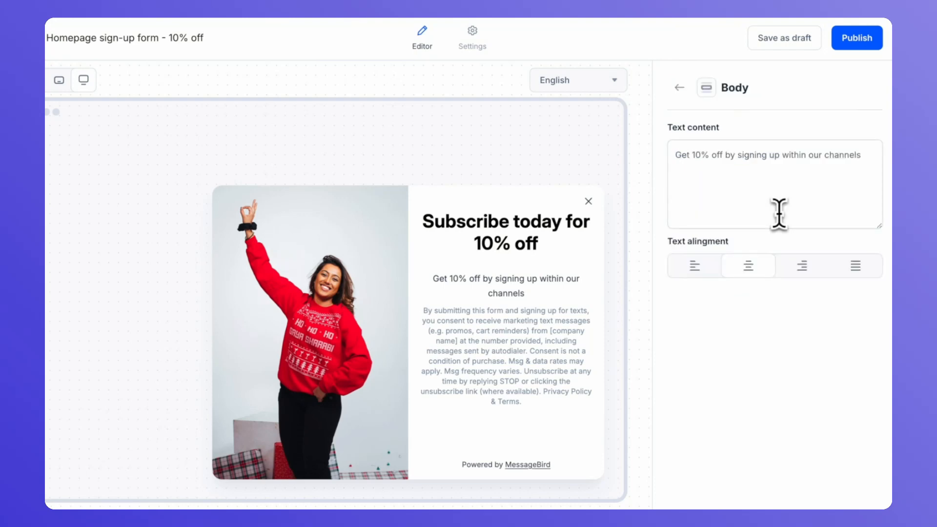
drag(868, 157, 674, 151)
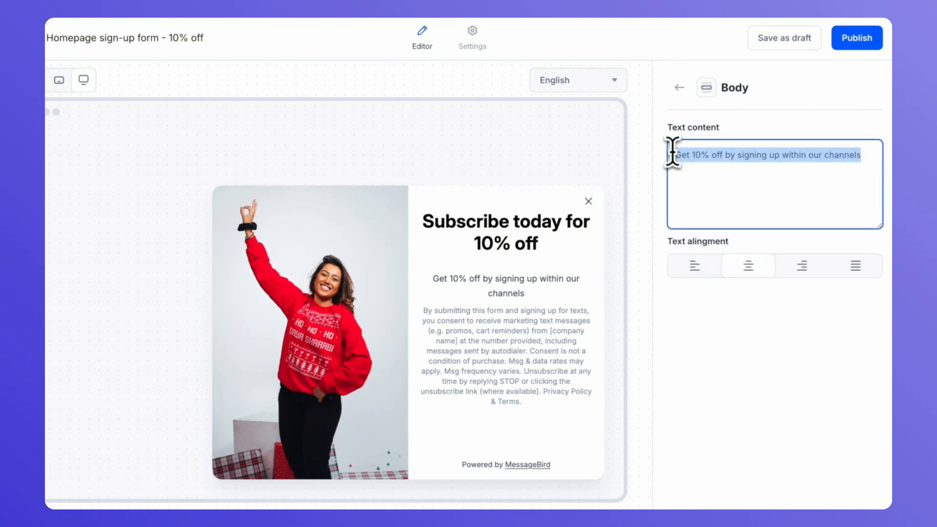
text(We'll s)
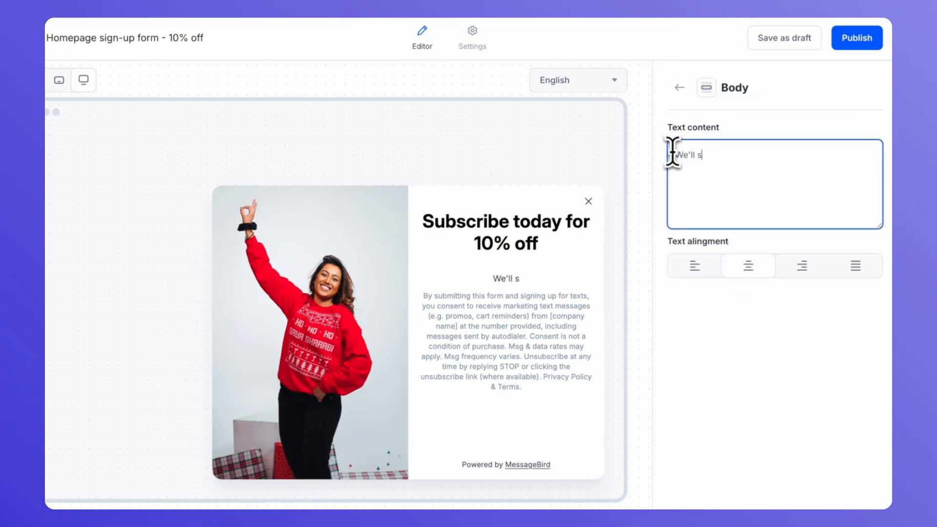
text(end you some a)
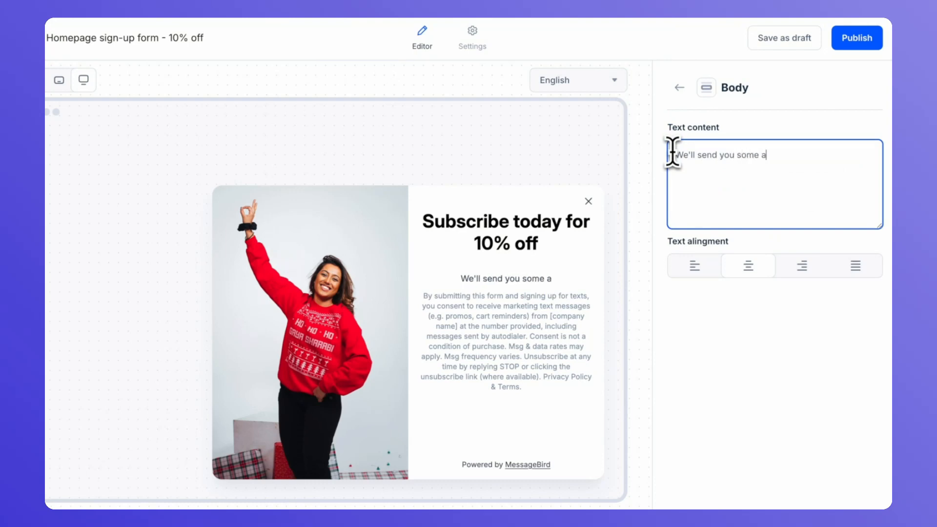
text(mazing hand-p)
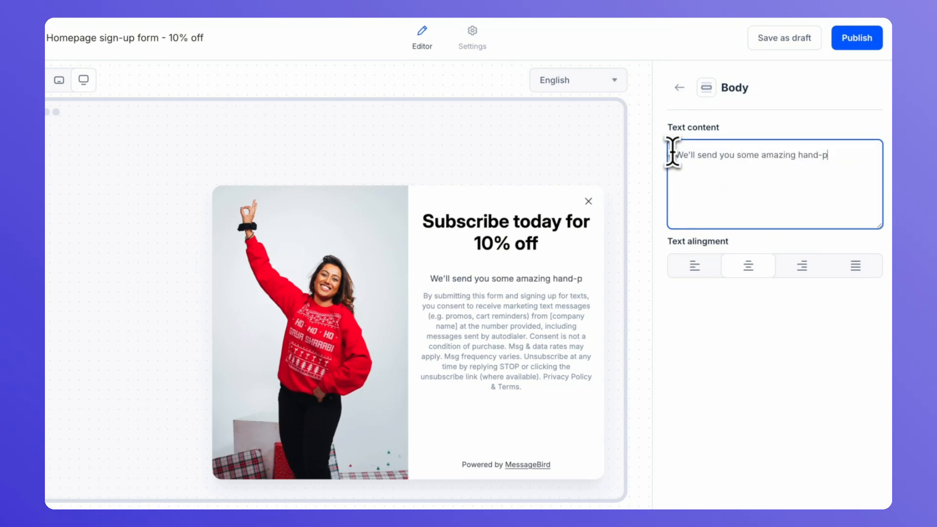
text(icked offers!)
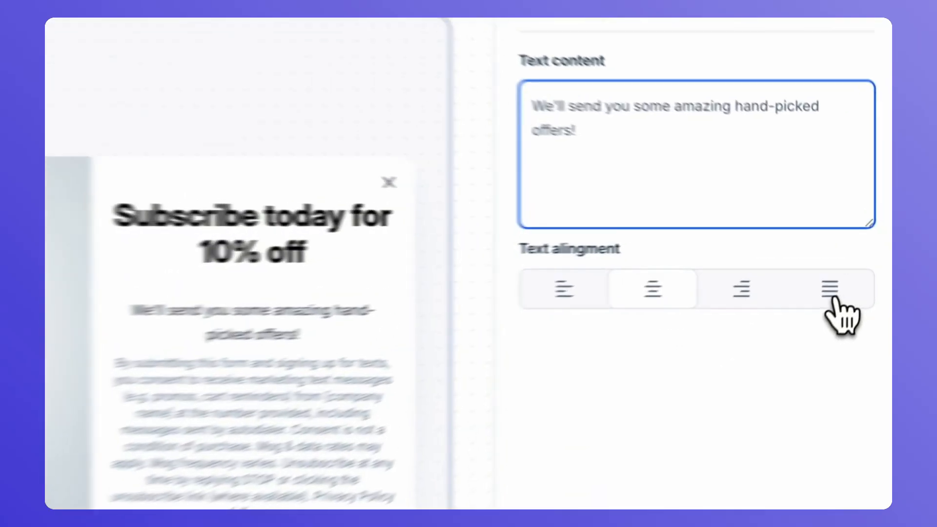
Try justified and right alignment on the body text, and set it back to centred.
click(832, 293)
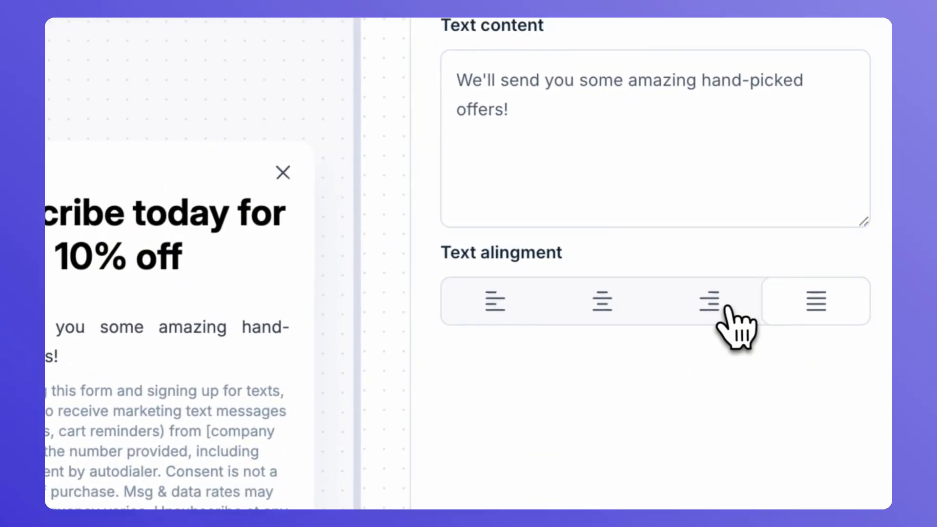
click(735, 292)
click(614, 313)
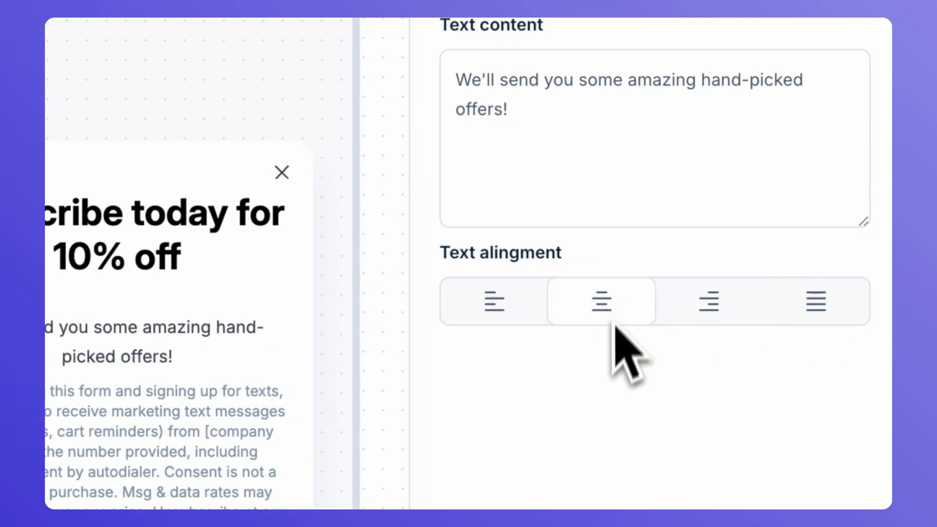
Add a WhatsApp button to the form's channels, keeping MessageBird BV as its selected channel.
click(448, 151)
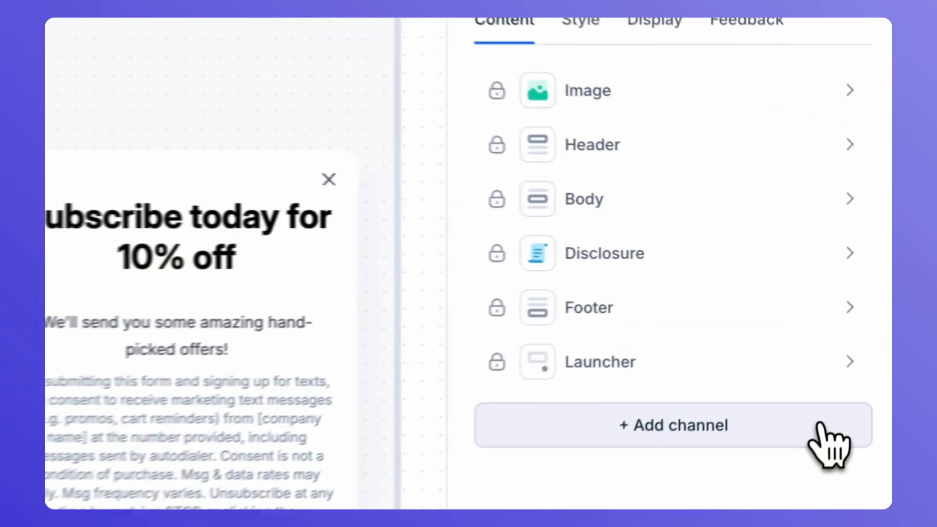
click(820, 425)
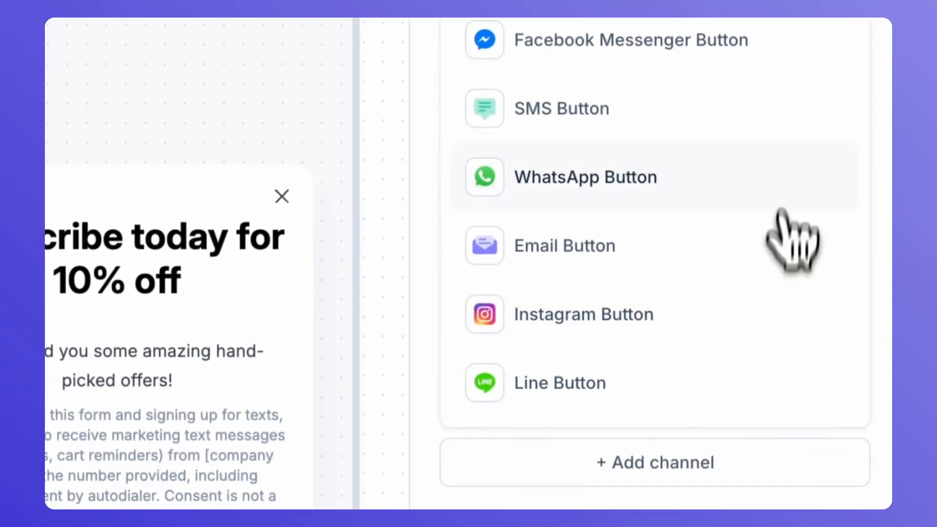
click(786, 332)
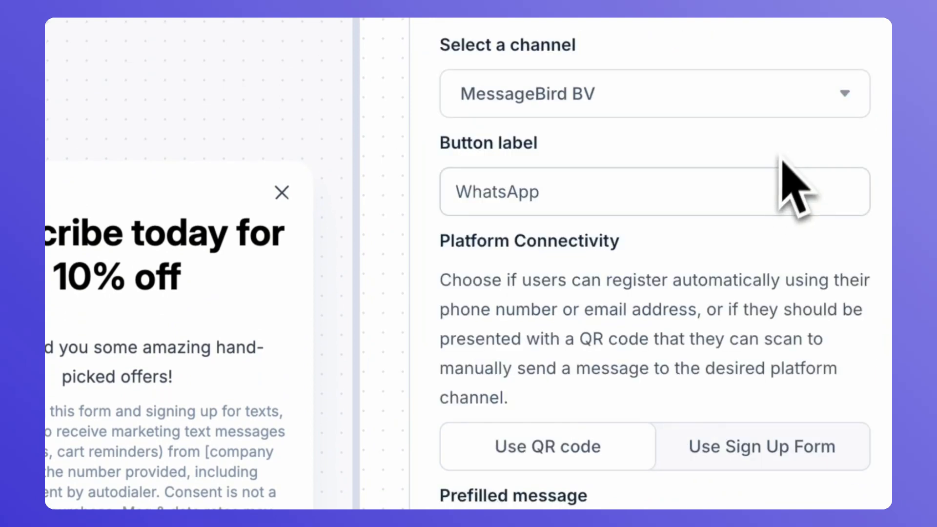
click(810, 117)
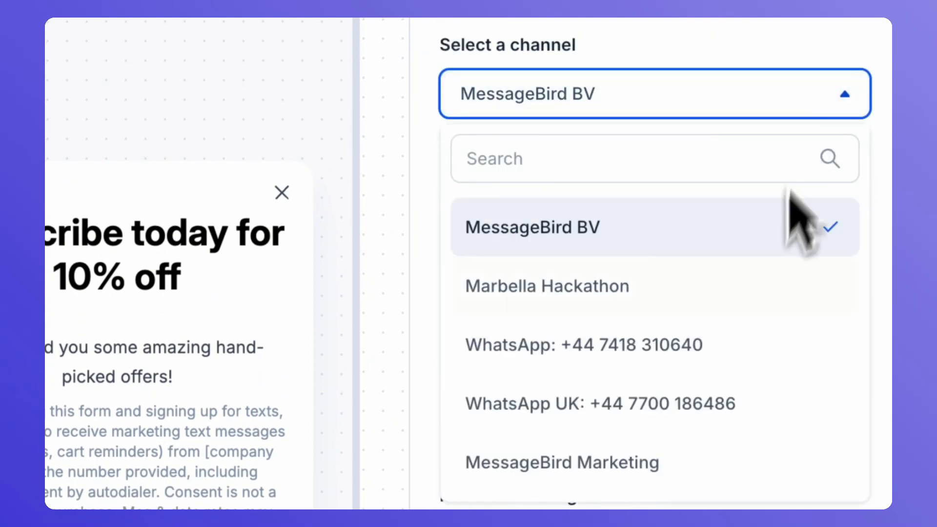
click(765, 97)
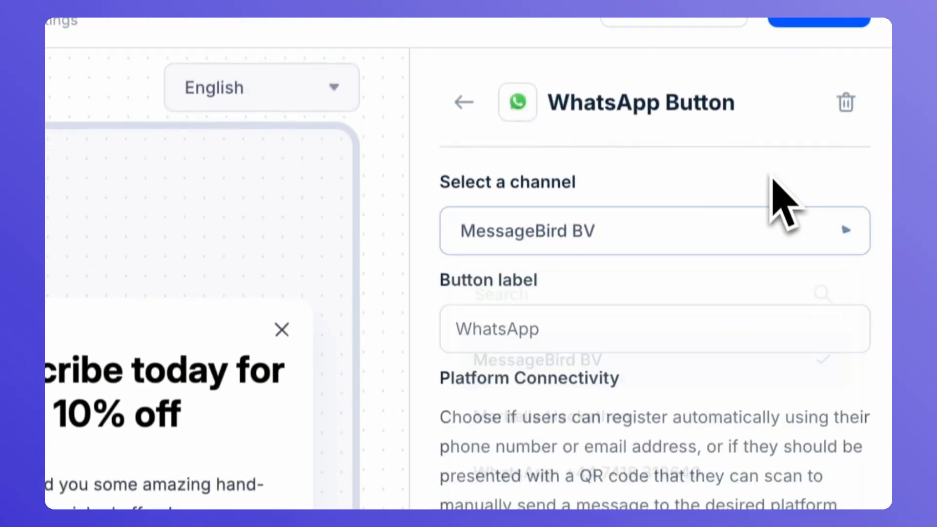
Label the WhatsApp button "Subscribe with WhatsApp" and set its prefilled message to "I want to subscribe!".
click(453, 347)
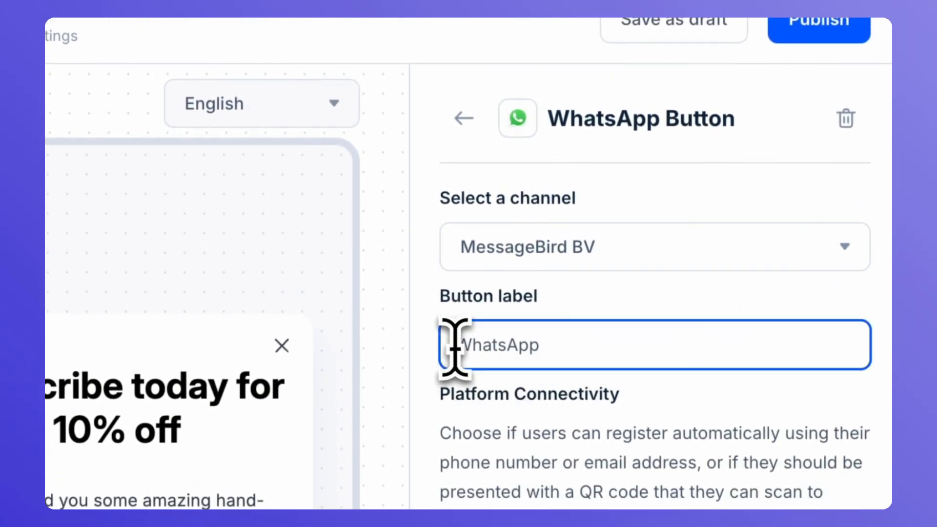
text(Subscribe w)
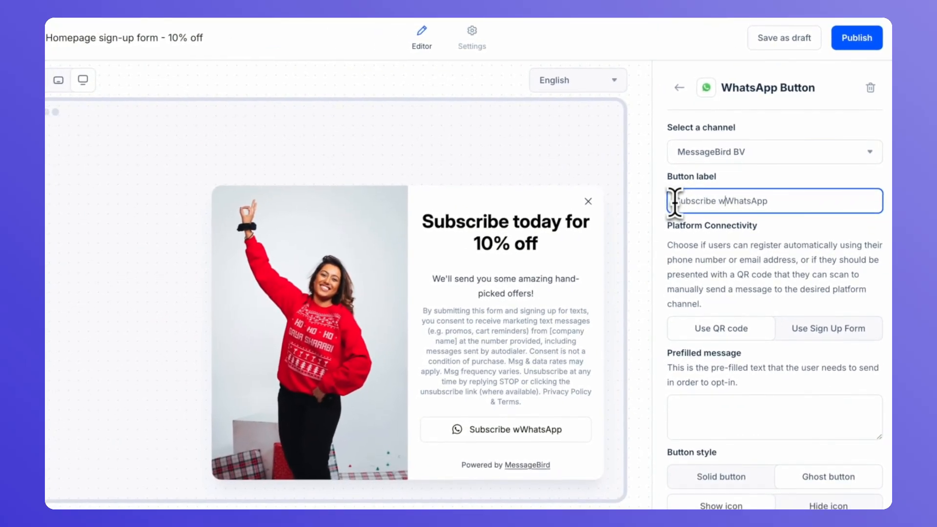
text(ith)
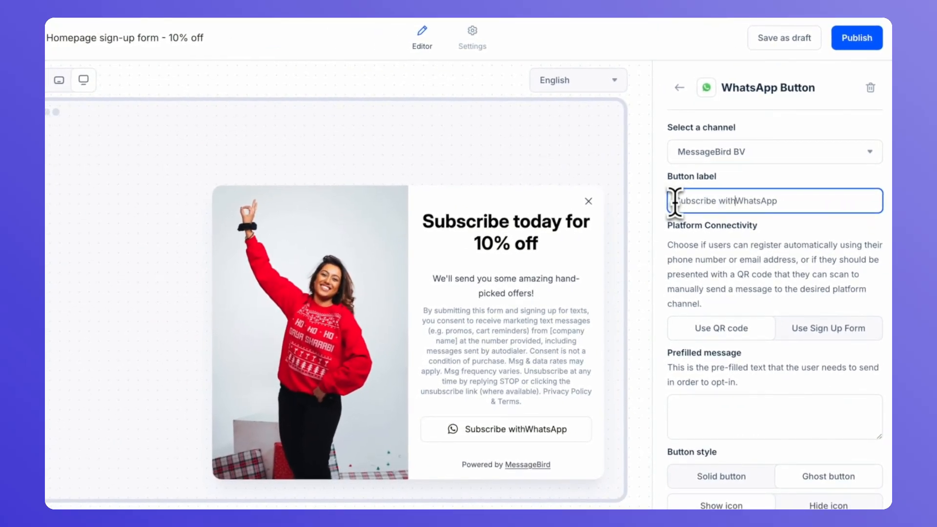
scroll(811, 354, down, 1)
click(811, 354)
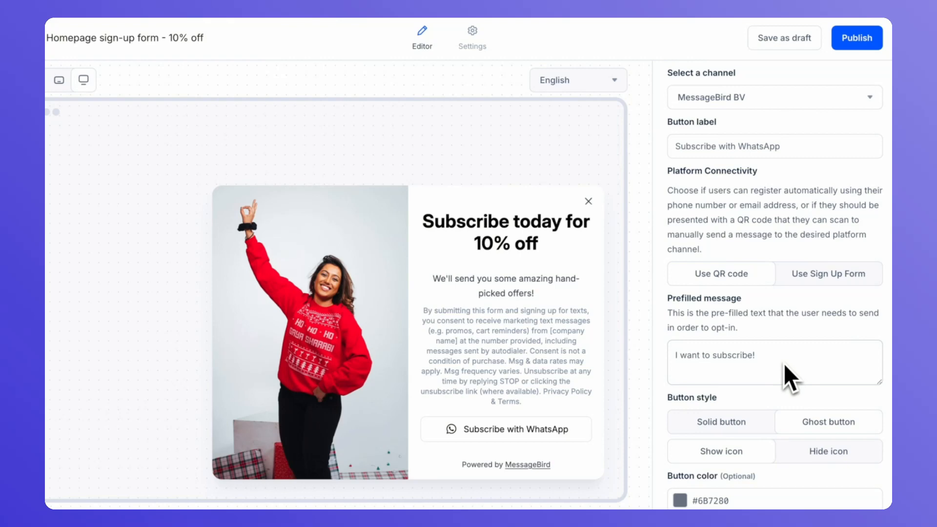
Give the WhatsApp button the solid style and return to the content overview.
click(749, 426)
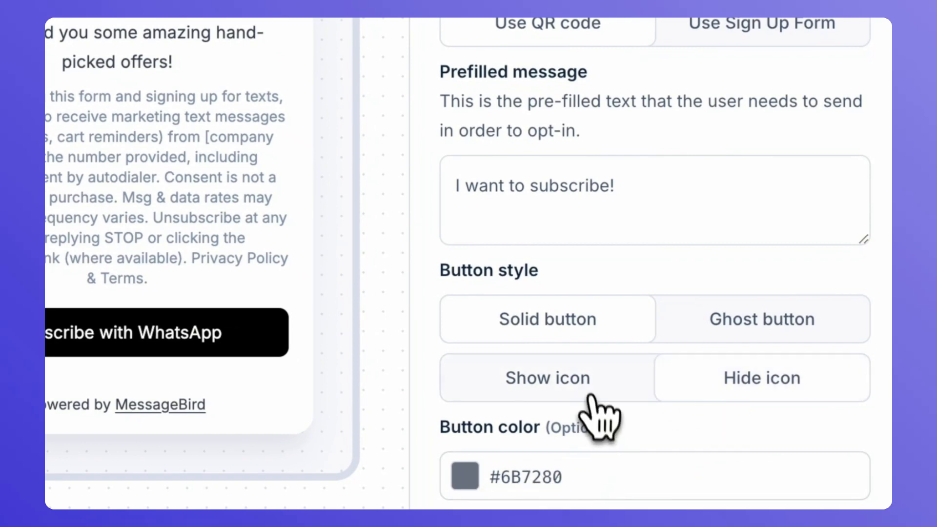
click(464, 475)
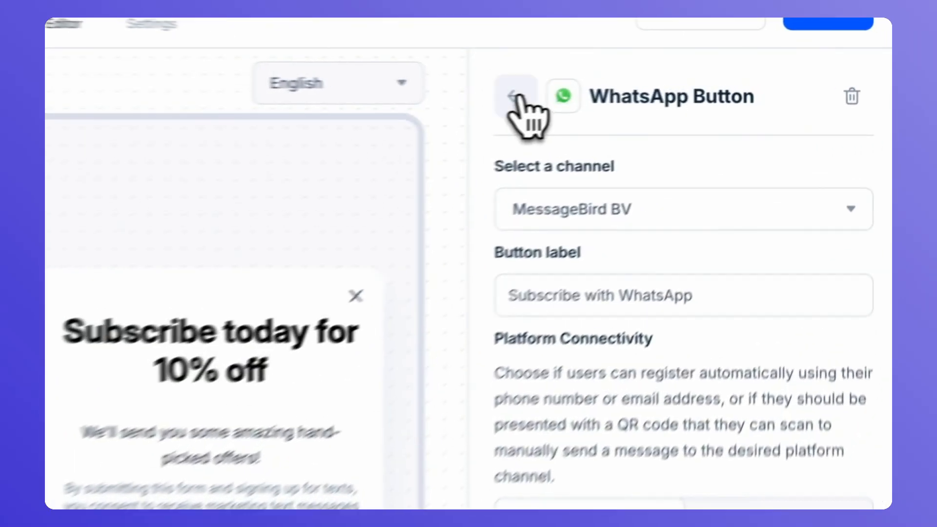
click(680, 88)
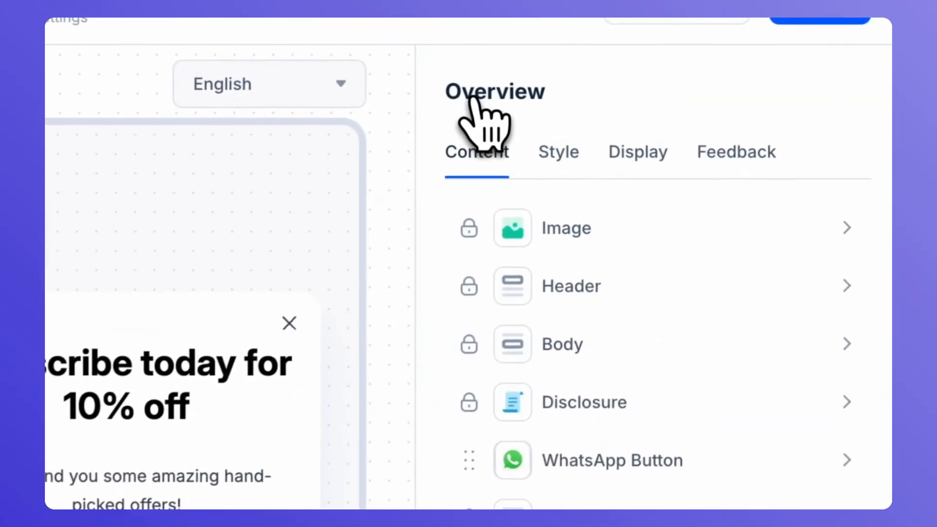
Add an SMS button labelled "Subscribe with SMS" with the prefilled message "Opt me in!".
click(690, 420)
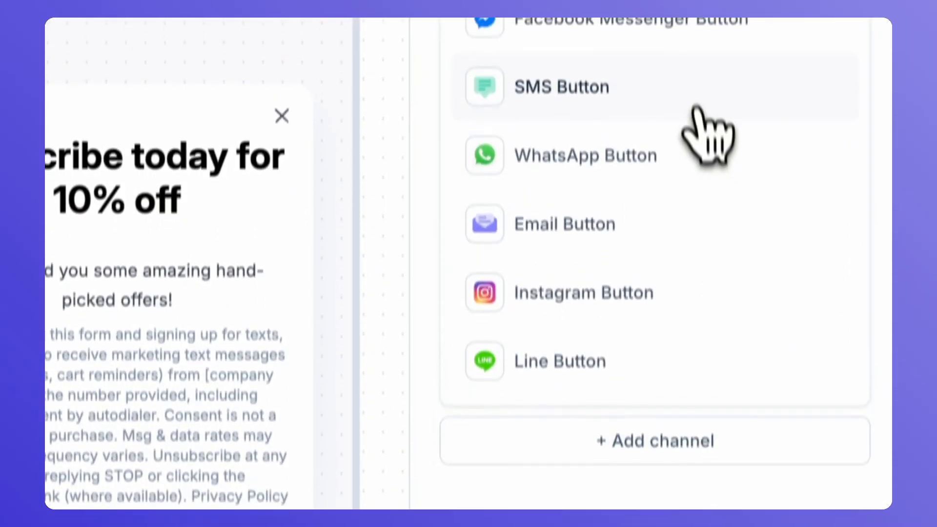
click(696, 109)
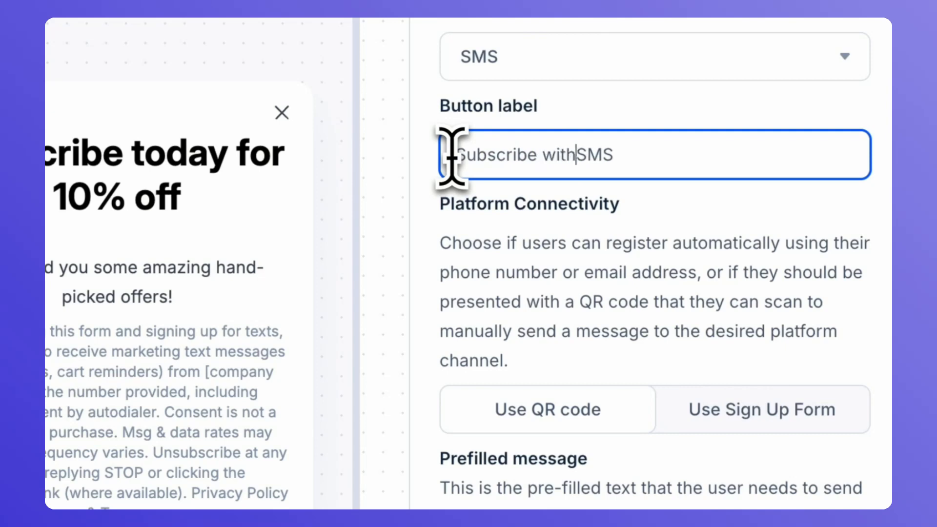
click(493, 317)
text(Opt me in!)
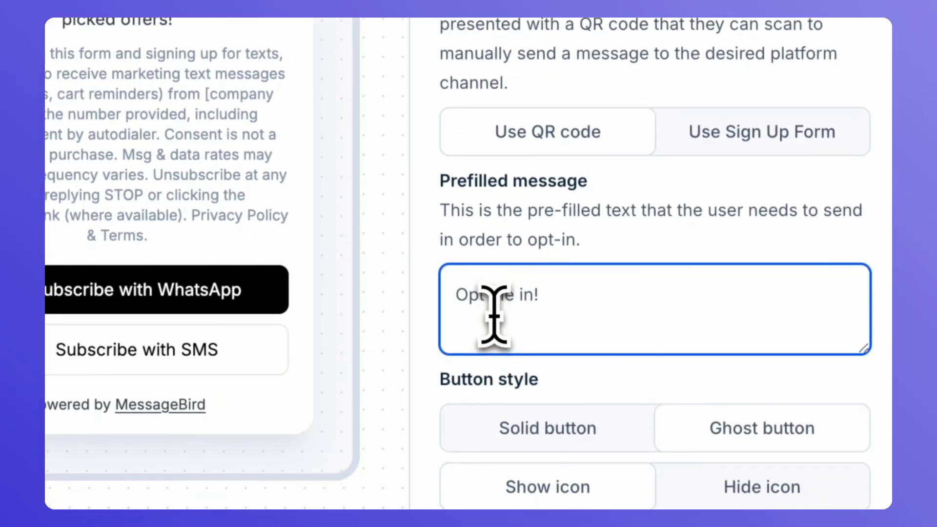
Give the SMS button the solid style and return to the content overview.
click(644, 220)
click(552, 429)
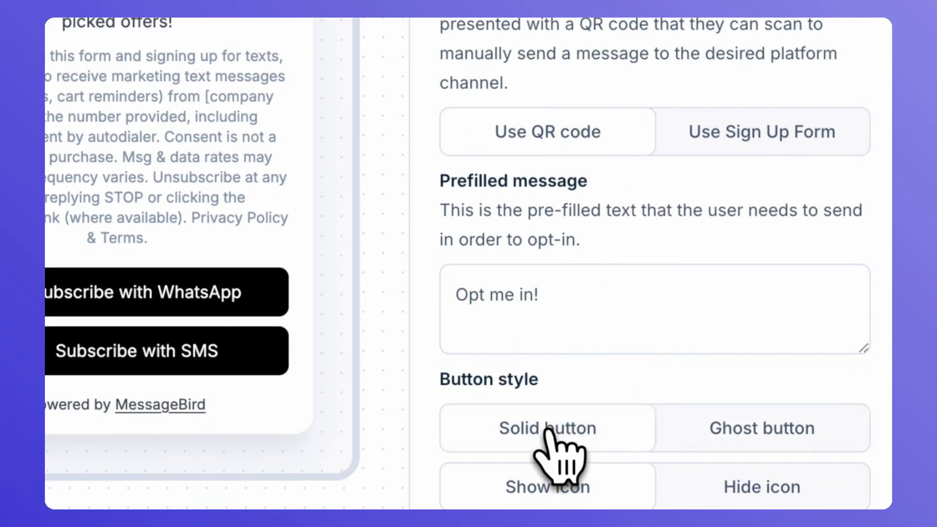
click(450, 135)
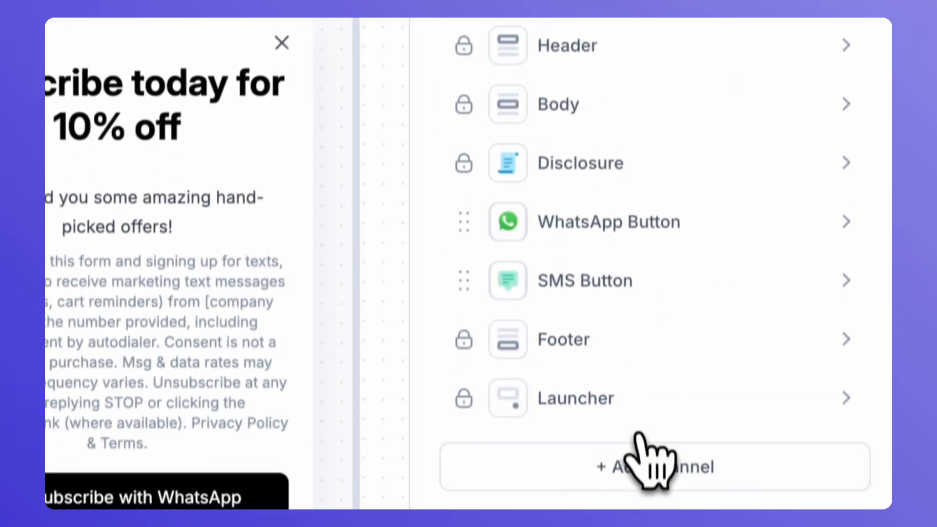
Add an Email button to the form's channels and label it "Subscribe with Email".
click(640, 457)
click(646, 315)
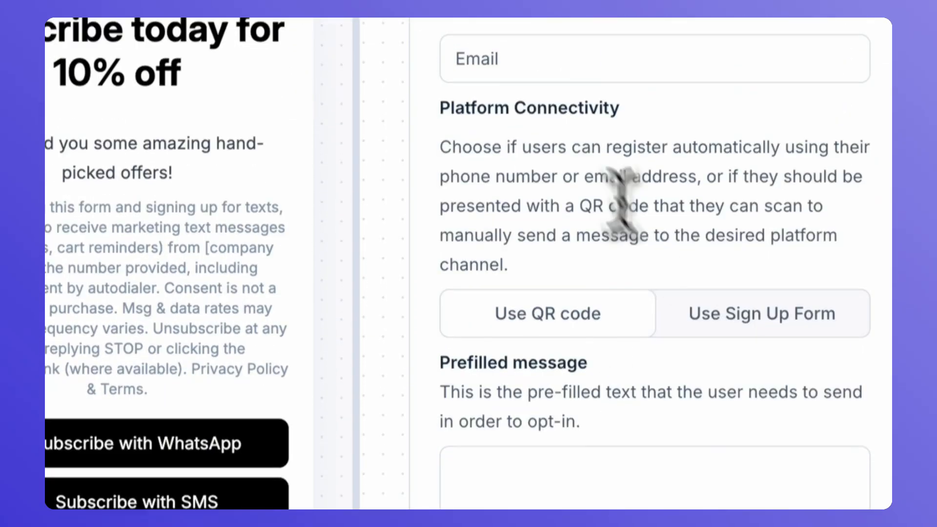
click(454, 140)
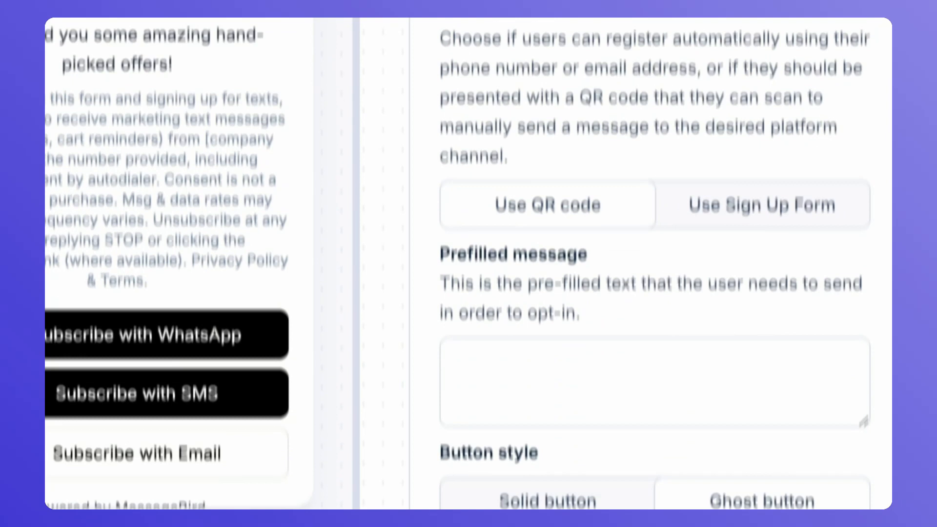
Give the Email button the solid style and return to the content overview.
scroll(612, 419, down, 2)
click(613, 446)
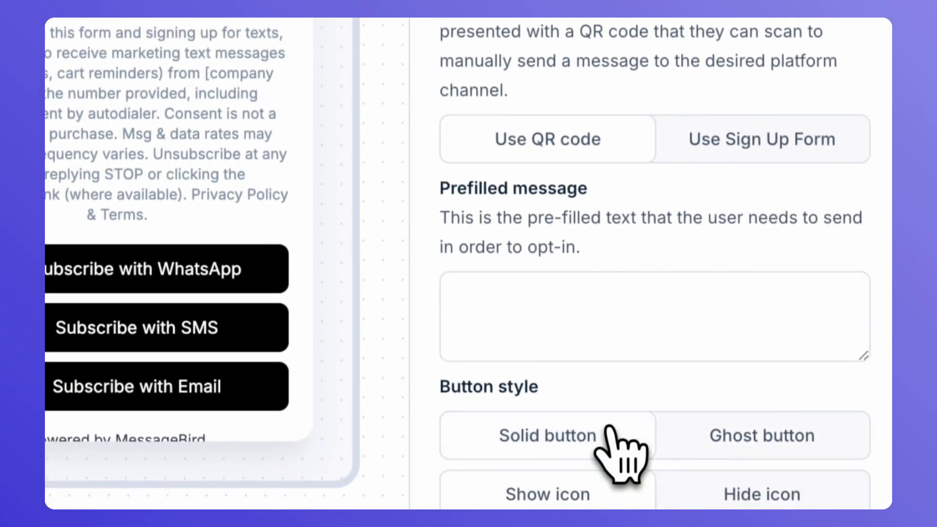
click(585, 322)
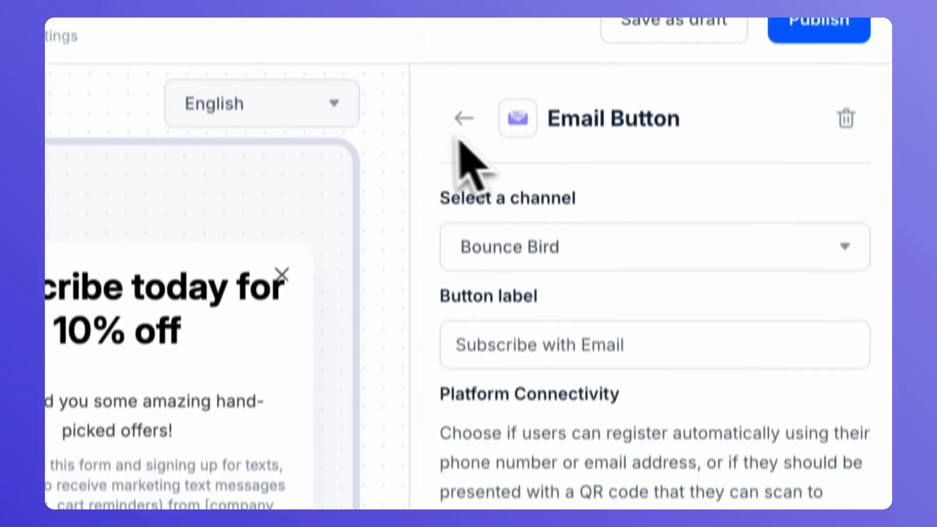
click(469, 150)
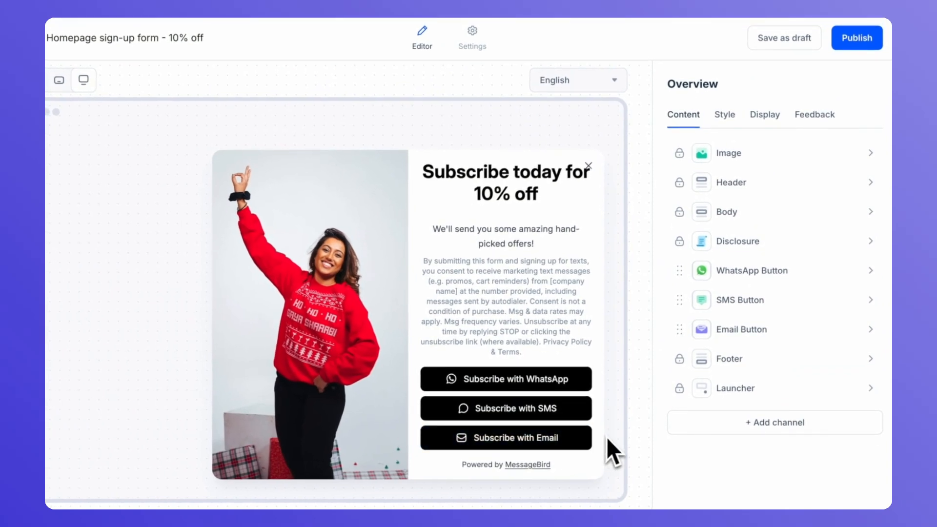
Open the form's style settings and try out the background colour, keeping it at #FFFFFF.
click(722, 117)
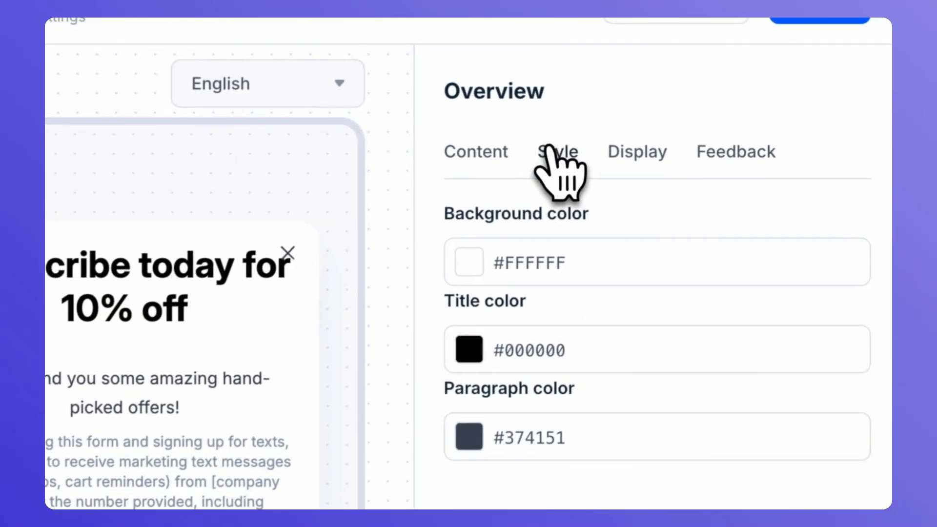
click(467, 273)
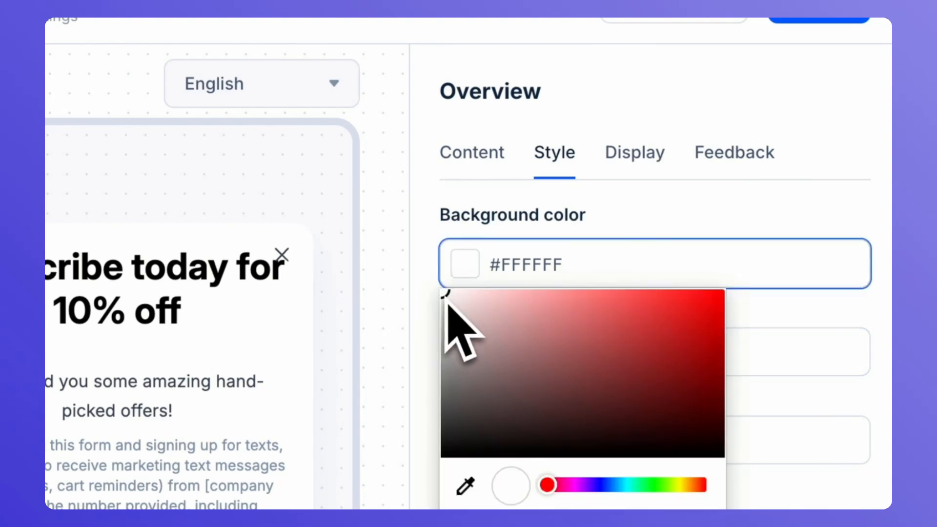
drag(448, 305, 661, 308)
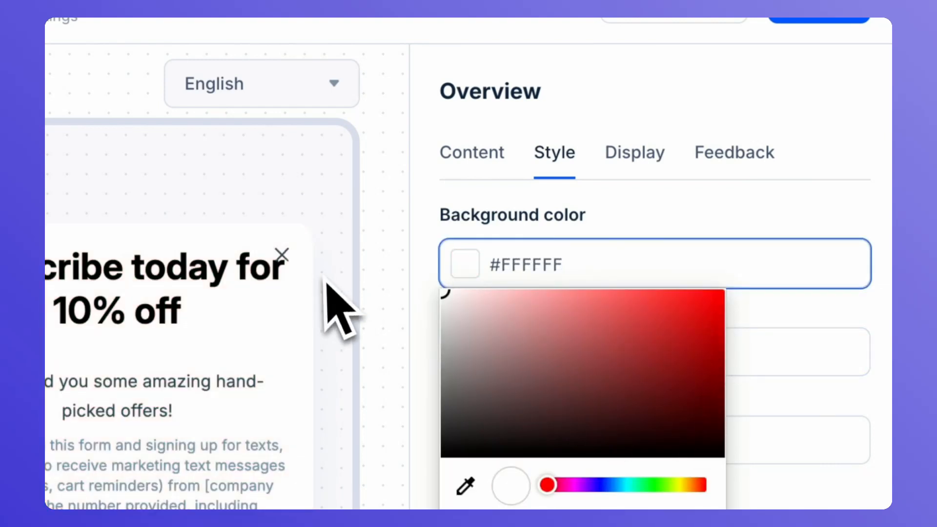
Set the form's title colour to red, #D60000.
scroll(330, 303, down, 5)
click(474, 67)
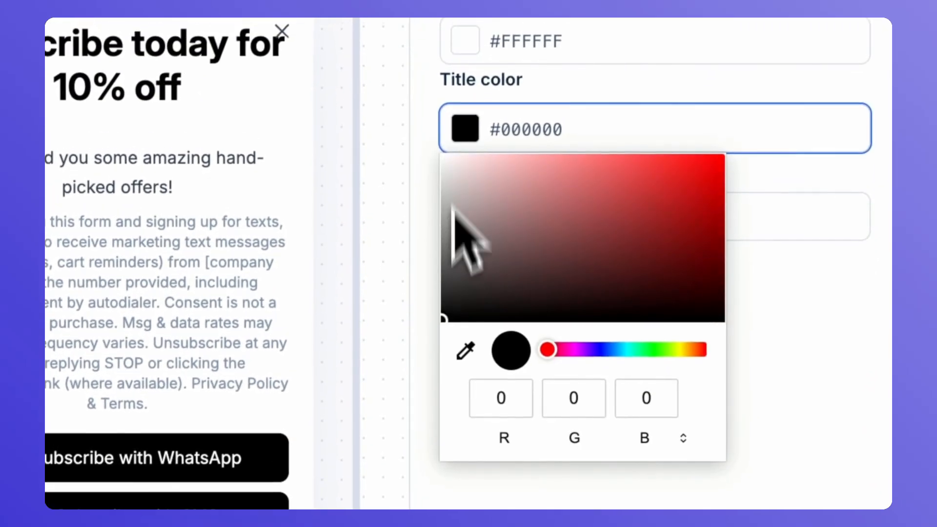
click(711, 156)
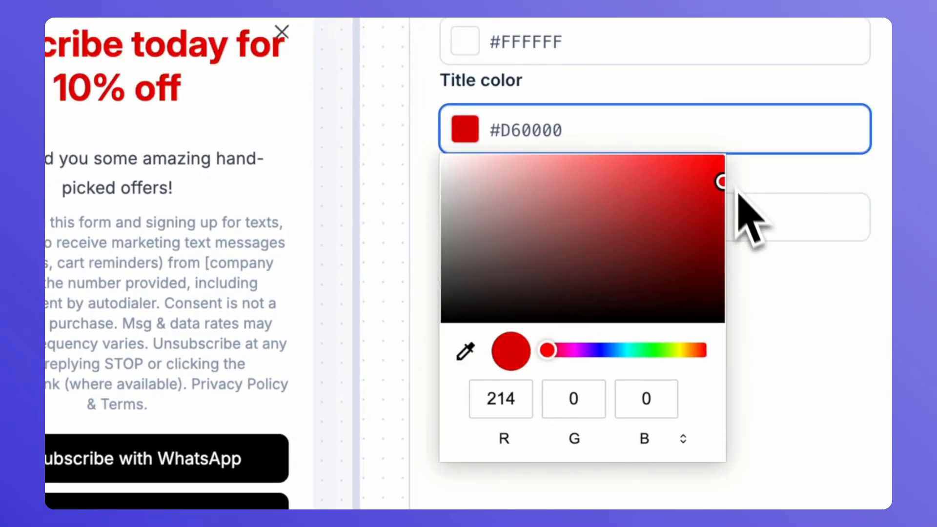
click(772, 439)
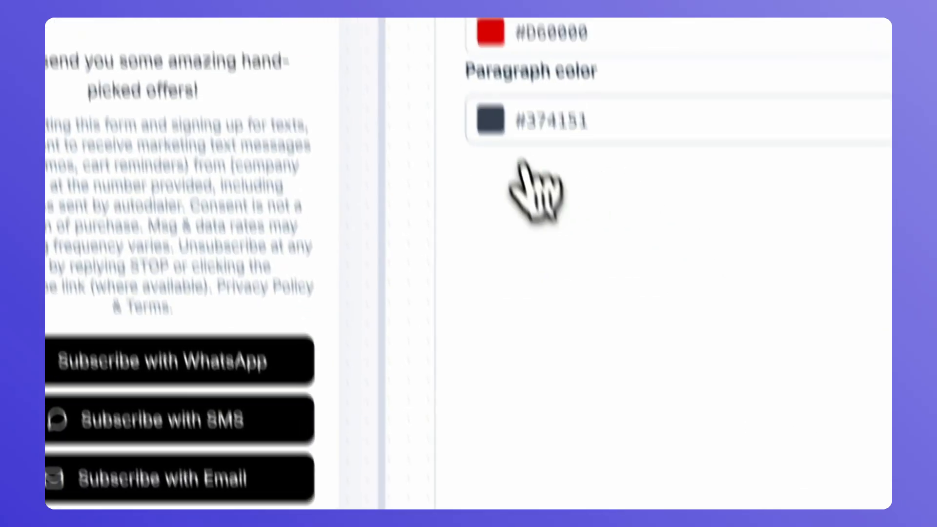